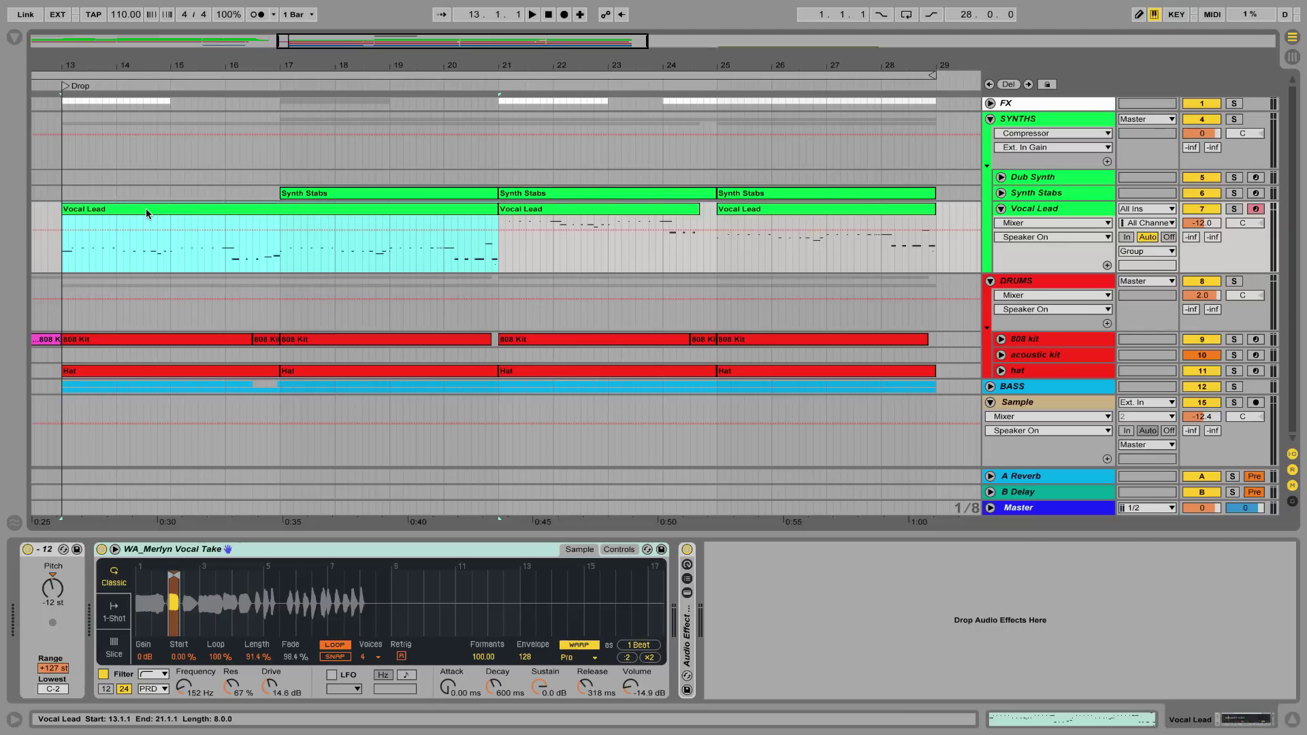
Step: Start playback from bar 13 and listen to the Vocal Lead clips through bar 21
key("space")
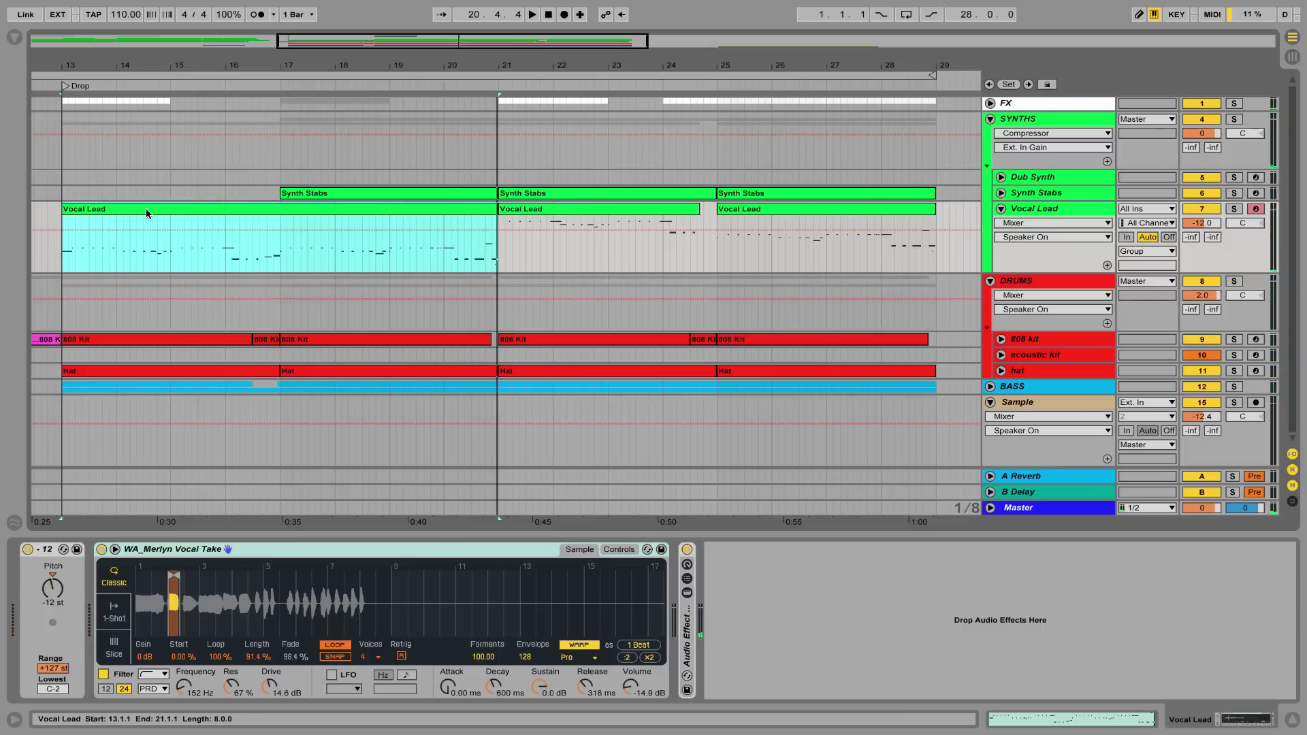
Step: Duplicate the Vocal Lead track and delete the Simpler from the copy's device chain
right_click(1057, 212)
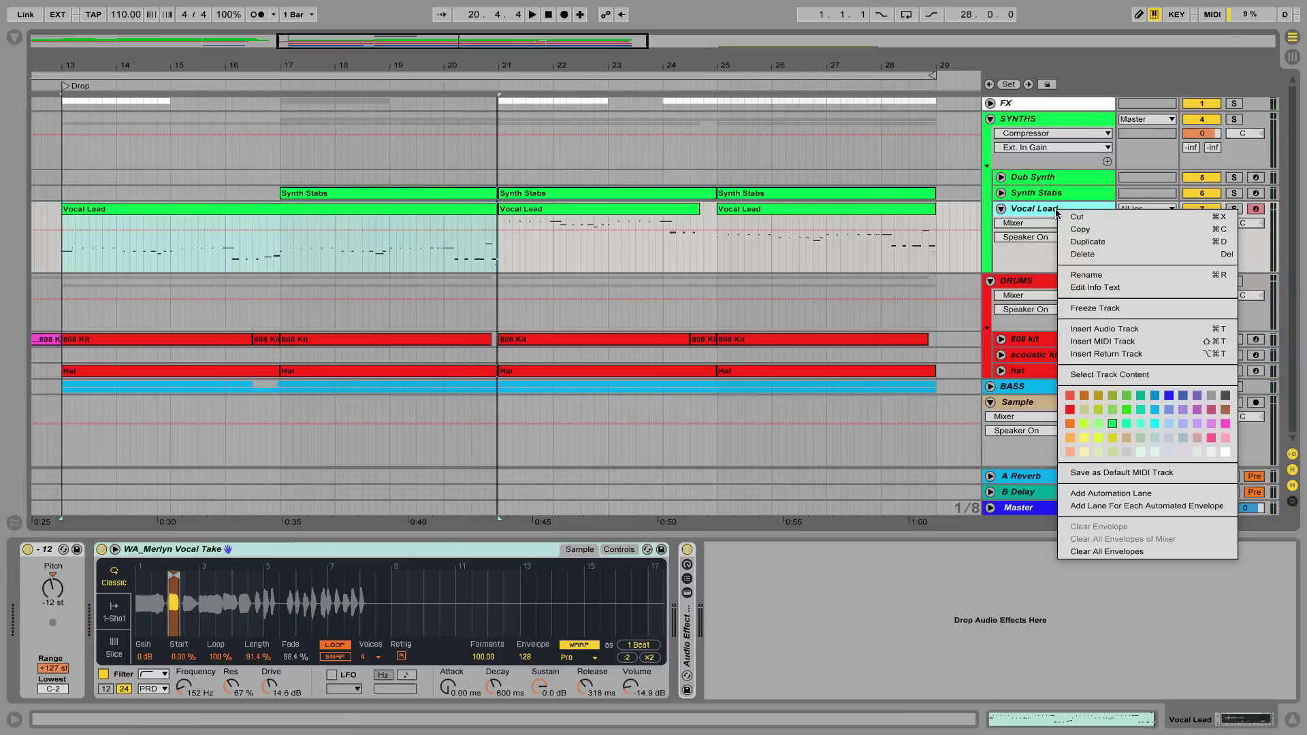
left_click(1072, 243)
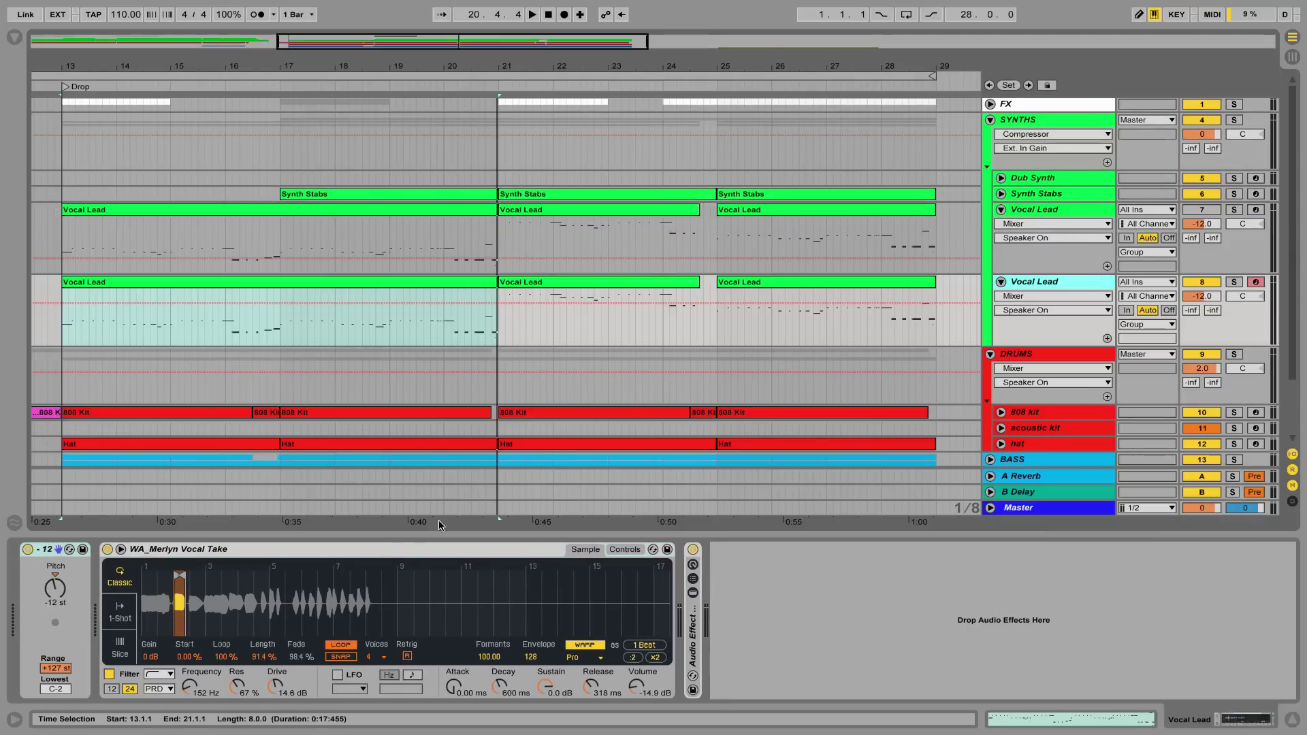
left_click(392, 552)
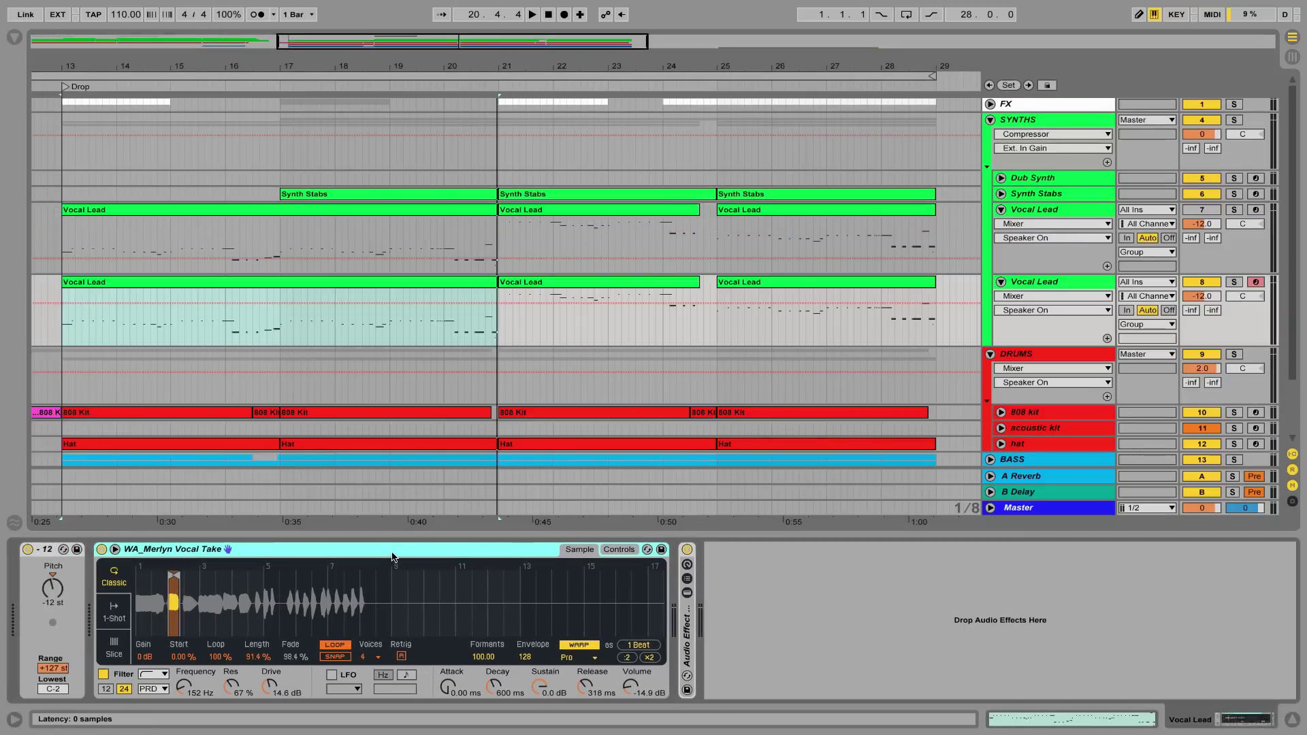
key("Delete")
left_click(154, 550)
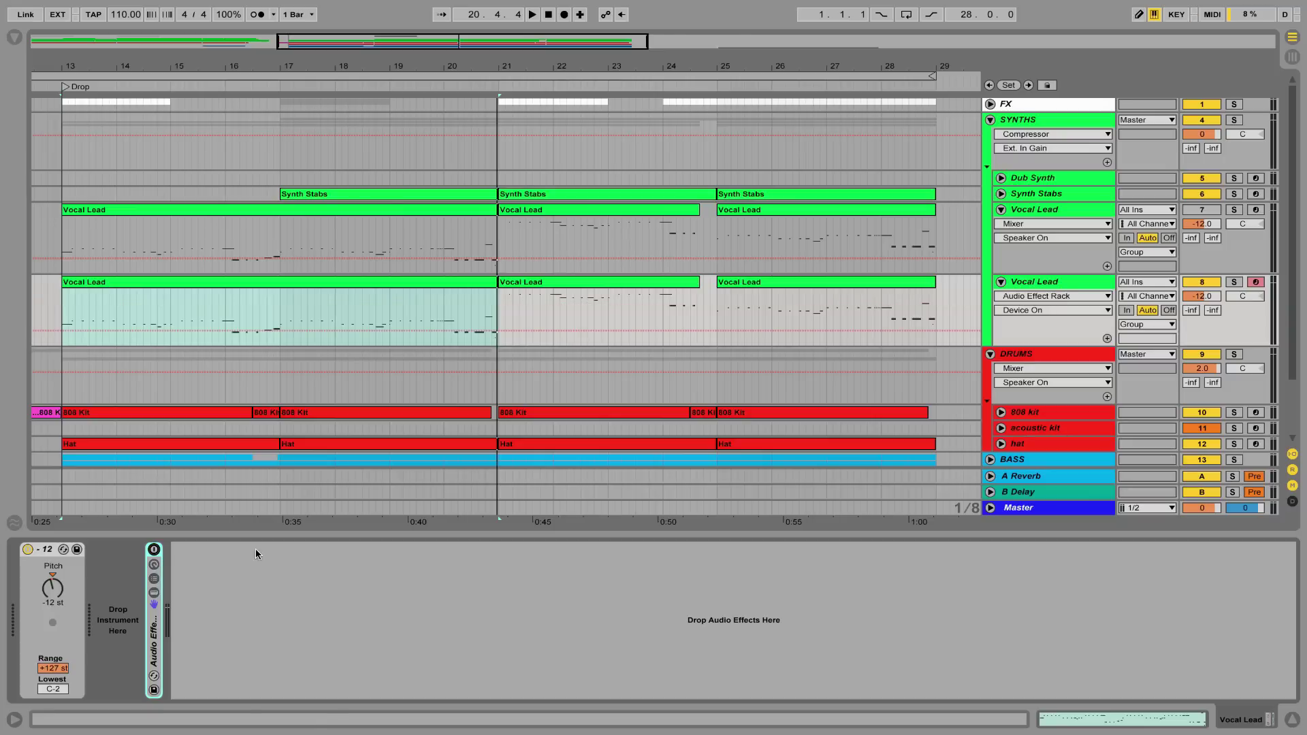
scroll(724, 376, "right", 8)
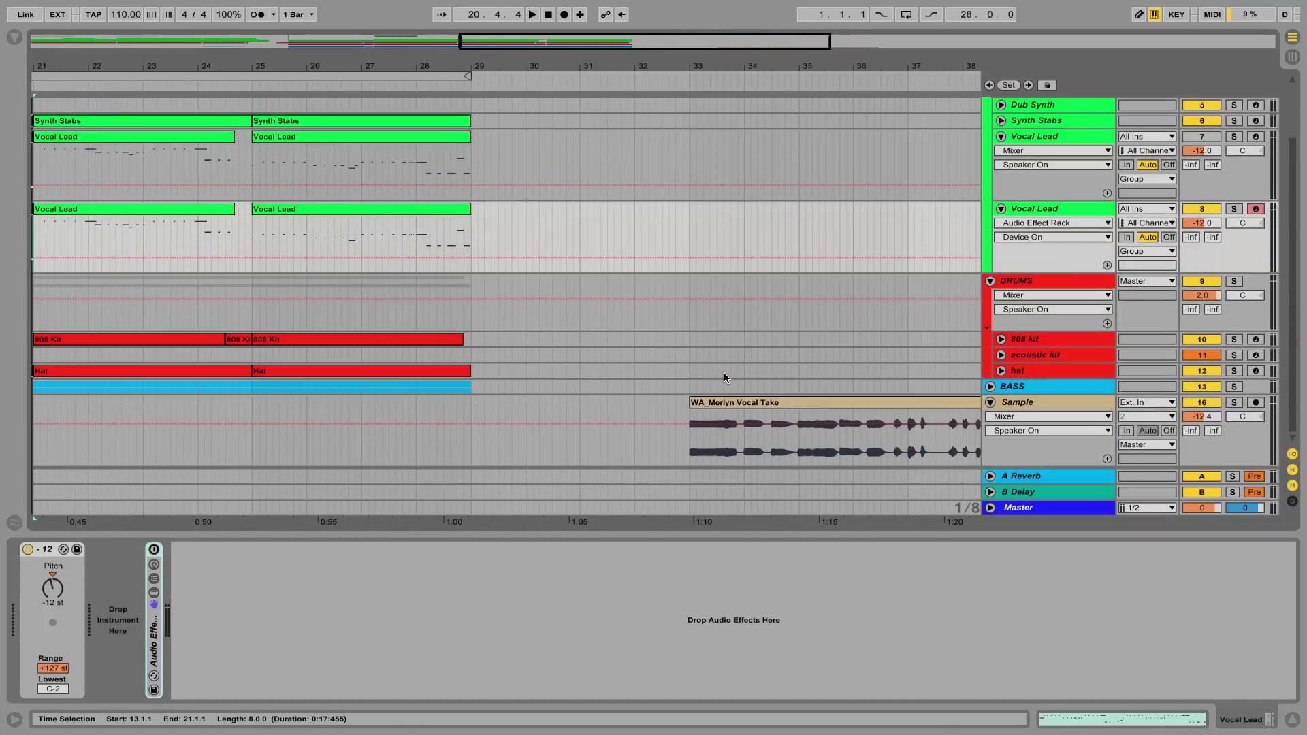
Step: Audition the WA_Merlyn Vocal Take clip at bar 33 on the Sample track
left_click(720, 403)
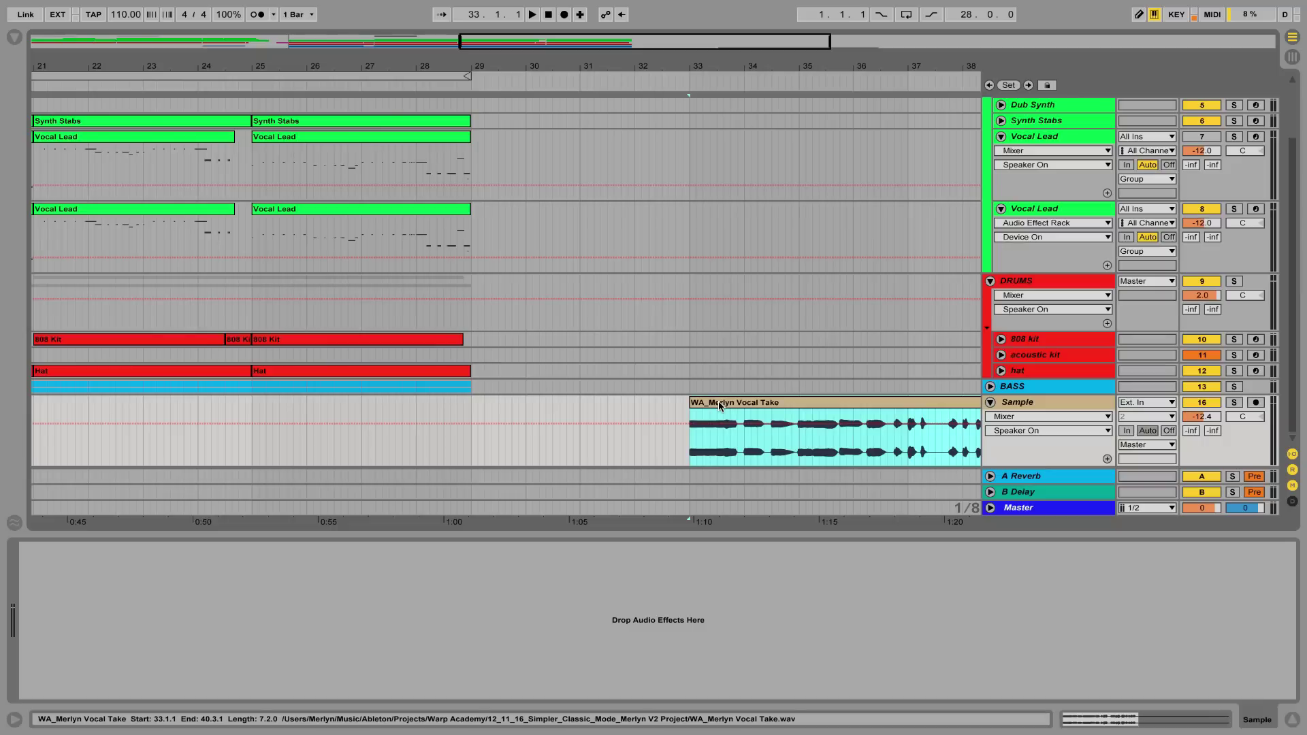
key("space")
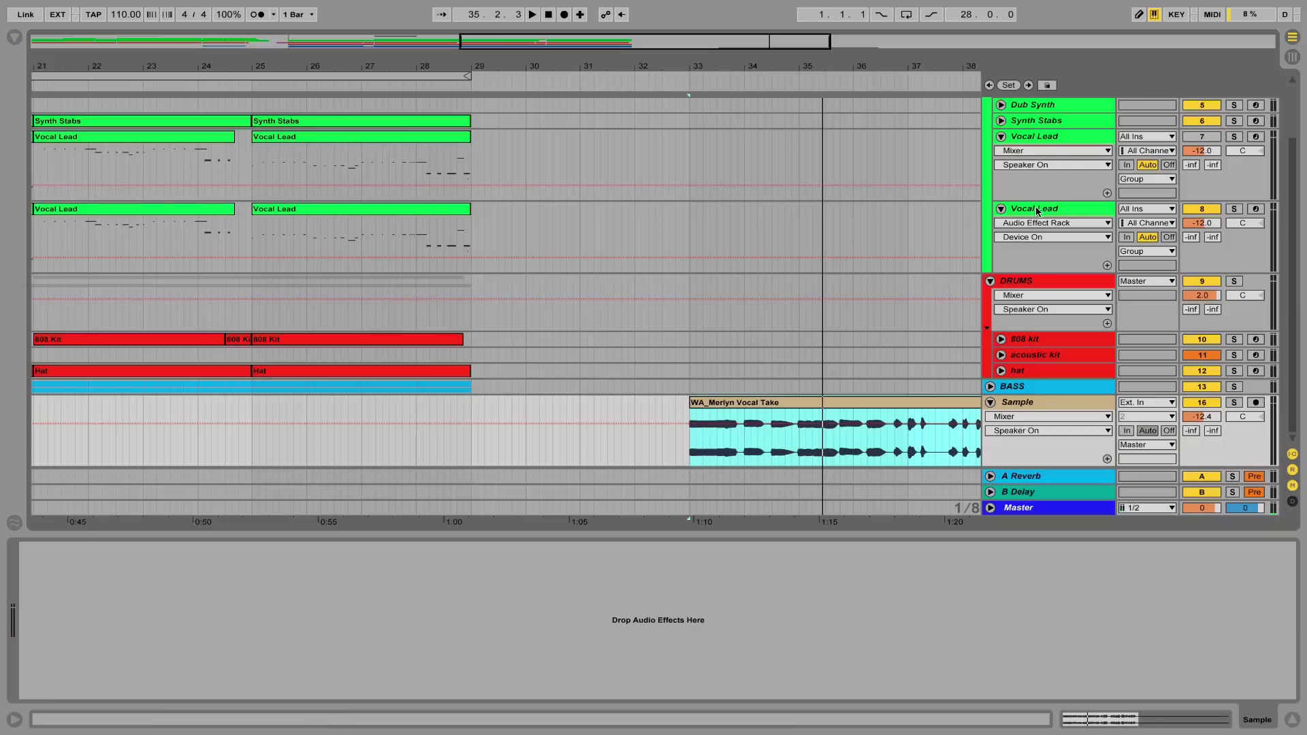
Step: Load WA_Merlyn Vocal Take into a Simpler on the copy, trimmed to roughly 1–3.5 seconds
left_click(943, 251)
left_click_drag(798, 405, 121, 623)
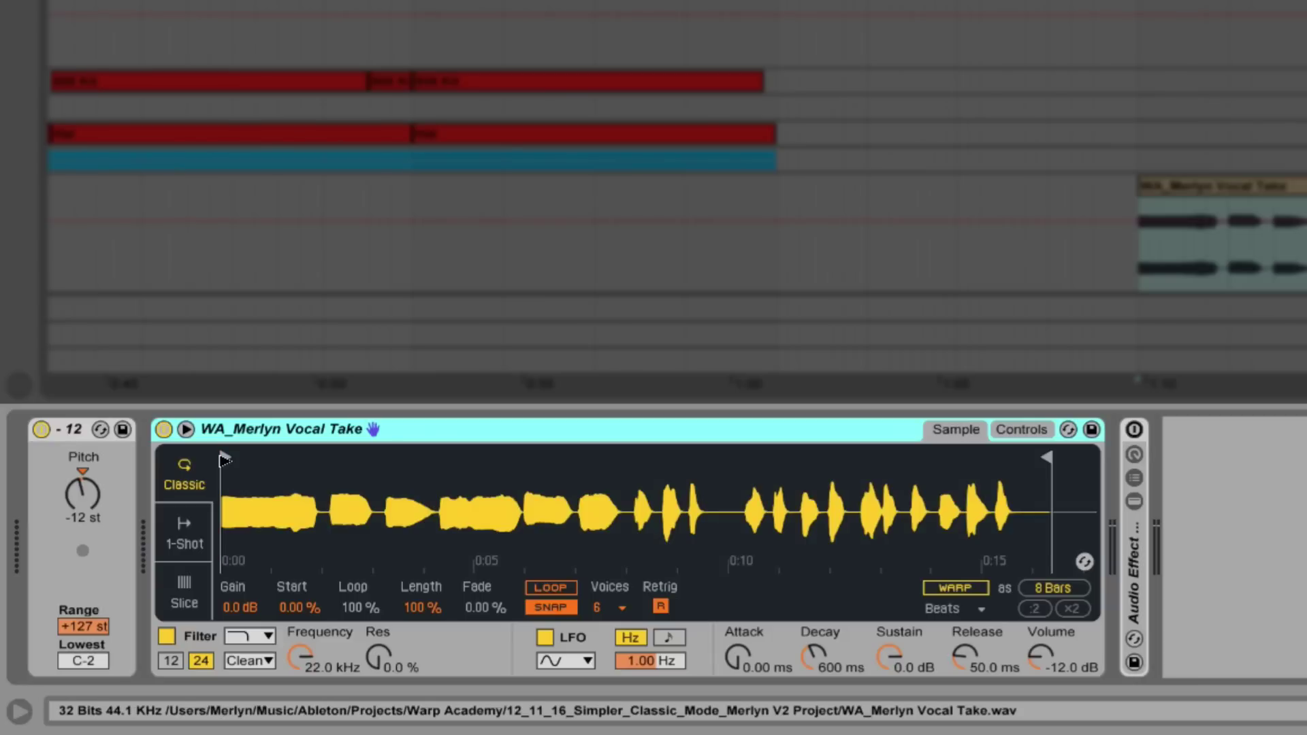
left_click_drag(225, 456, 333, 462)
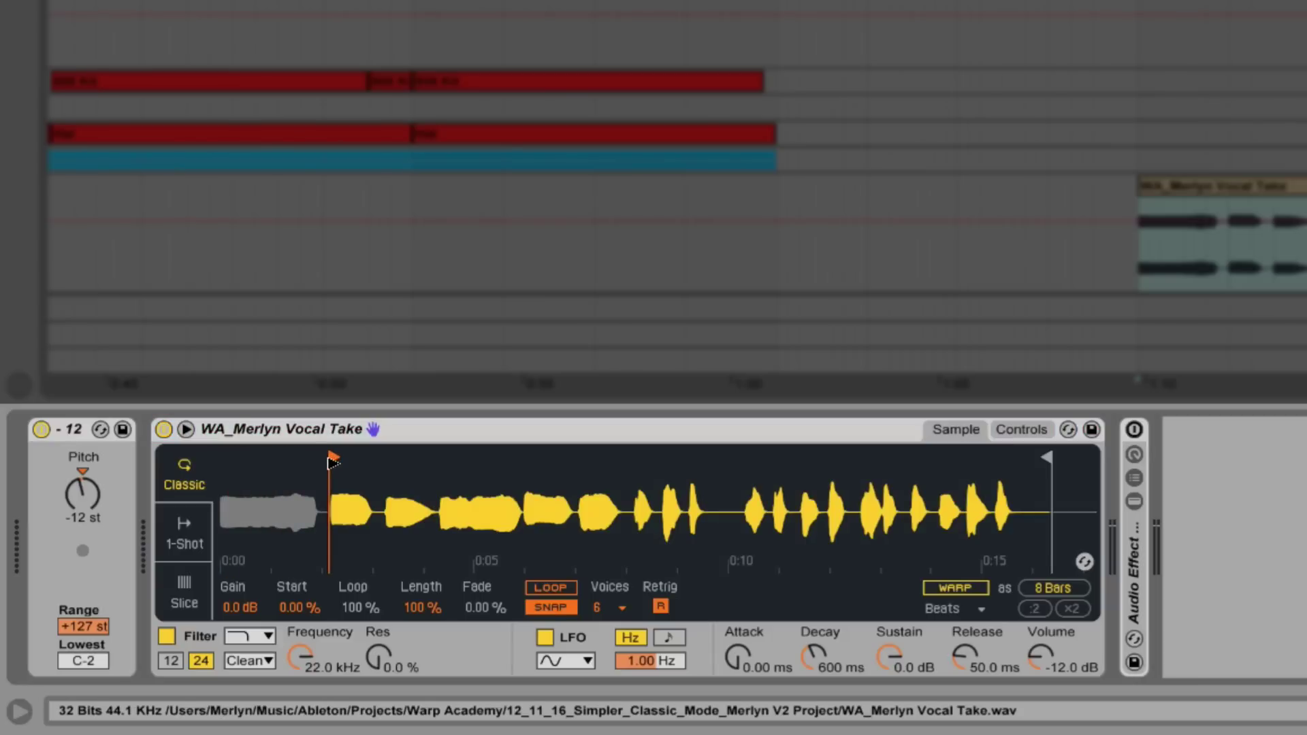
left_click_drag(1047, 456, 379, 488)
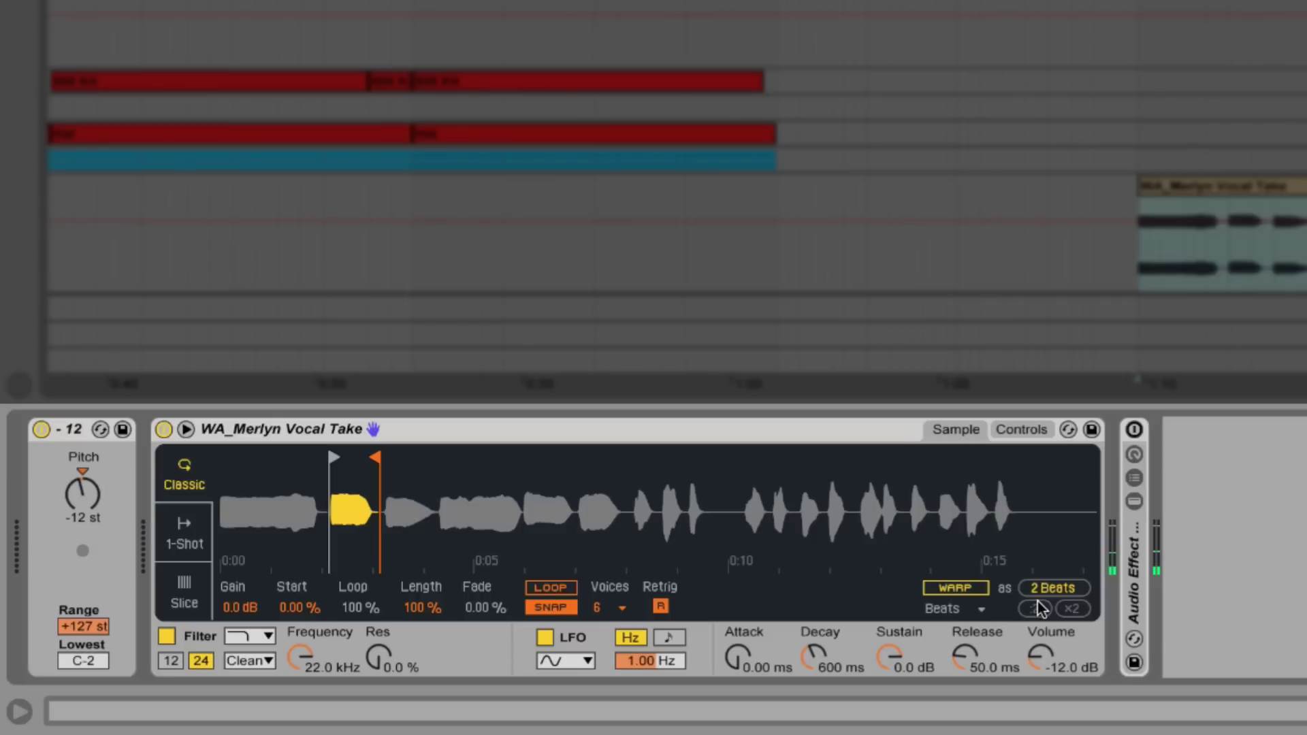
Step: Warp the Simpler sample in Complex Pro mode and set Release to 347 ms
left_click(972, 591)
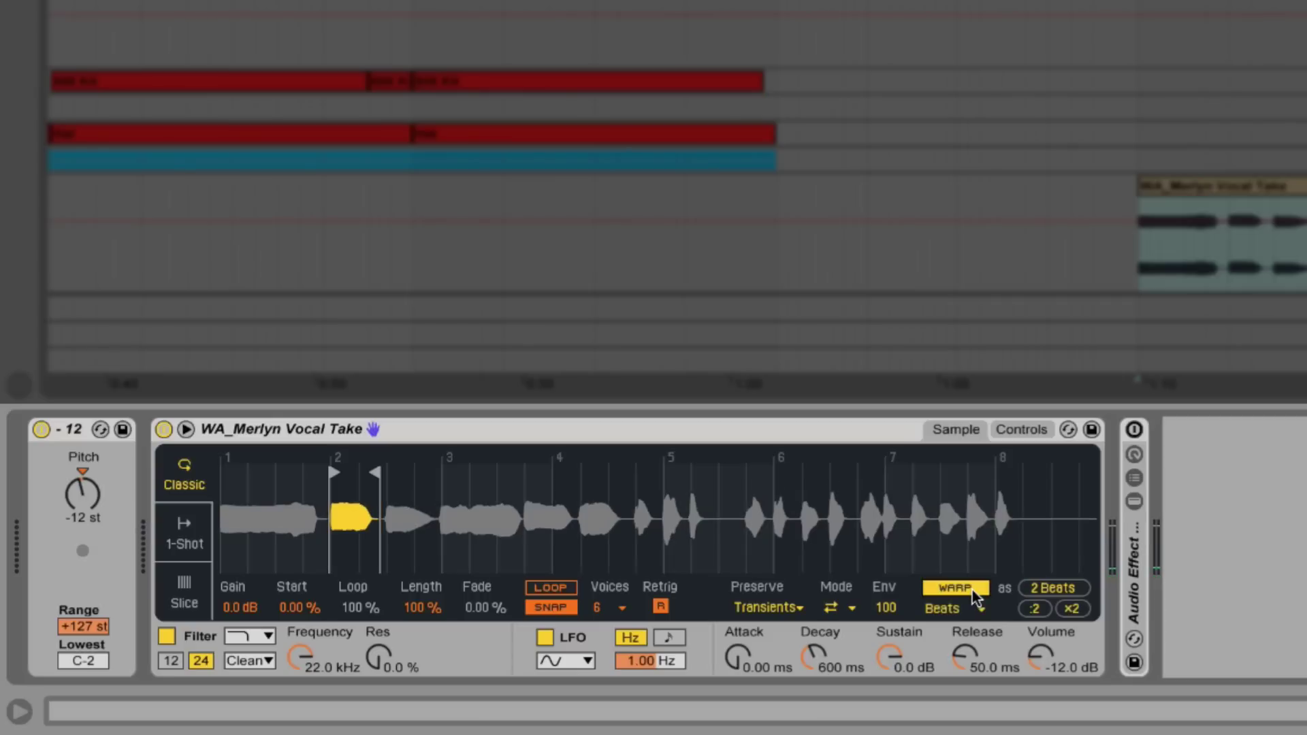
left_click(1069, 609)
left_click(1069, 609)
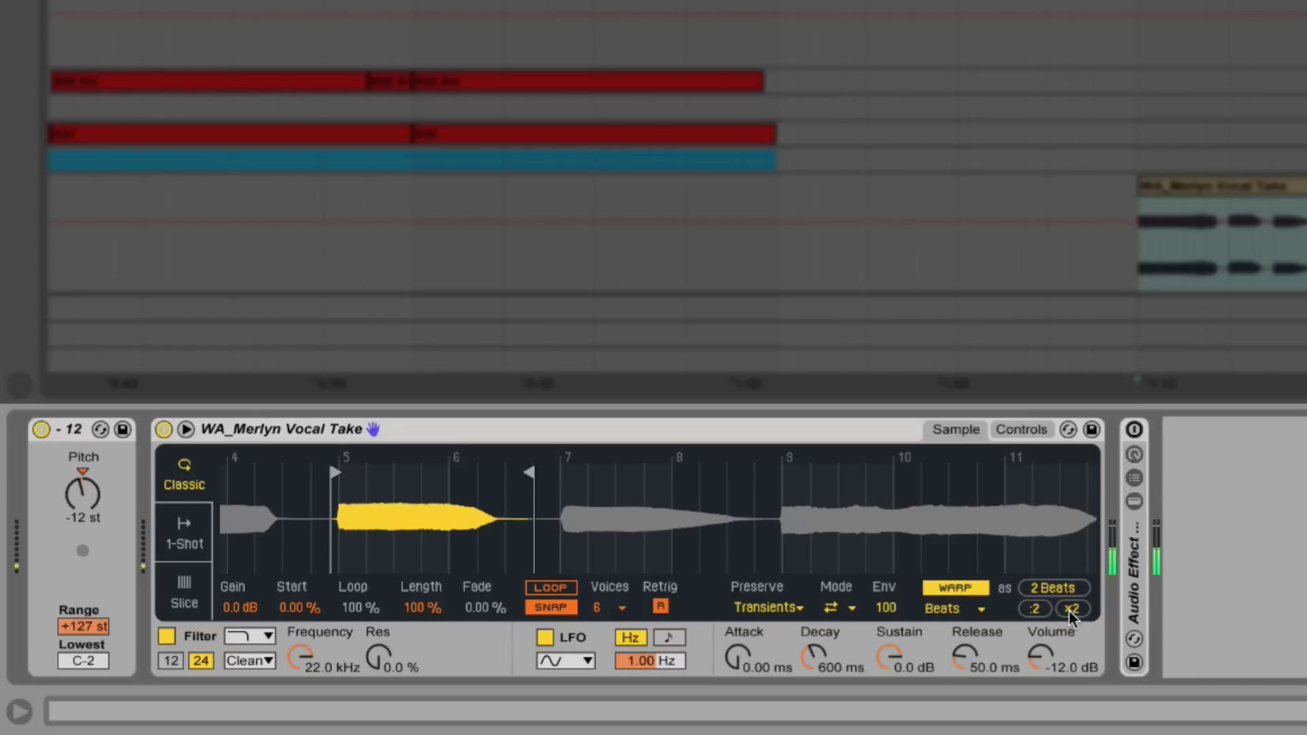
left_click(1040, 609)
left_click(1040, 609)
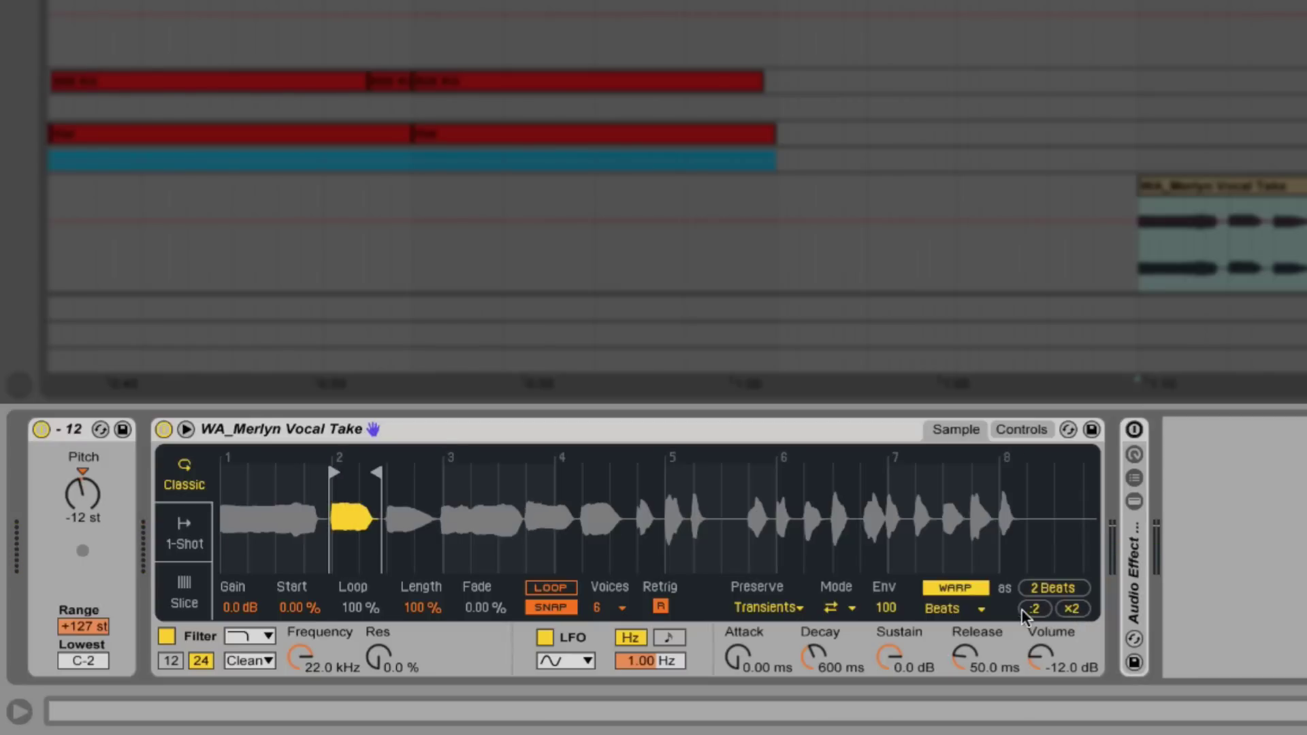
left_click(971, 610)
left_click(974, 596)
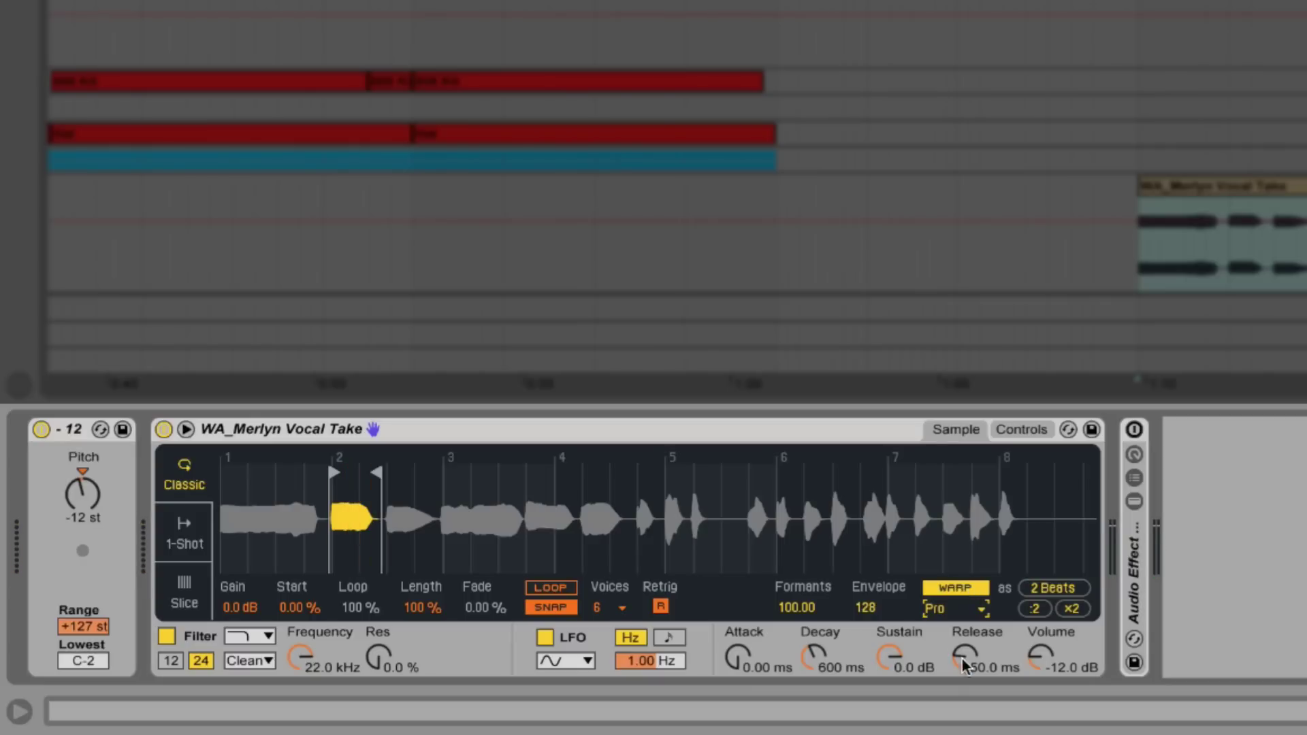
left_click_drag(962, 659, 962, 620)
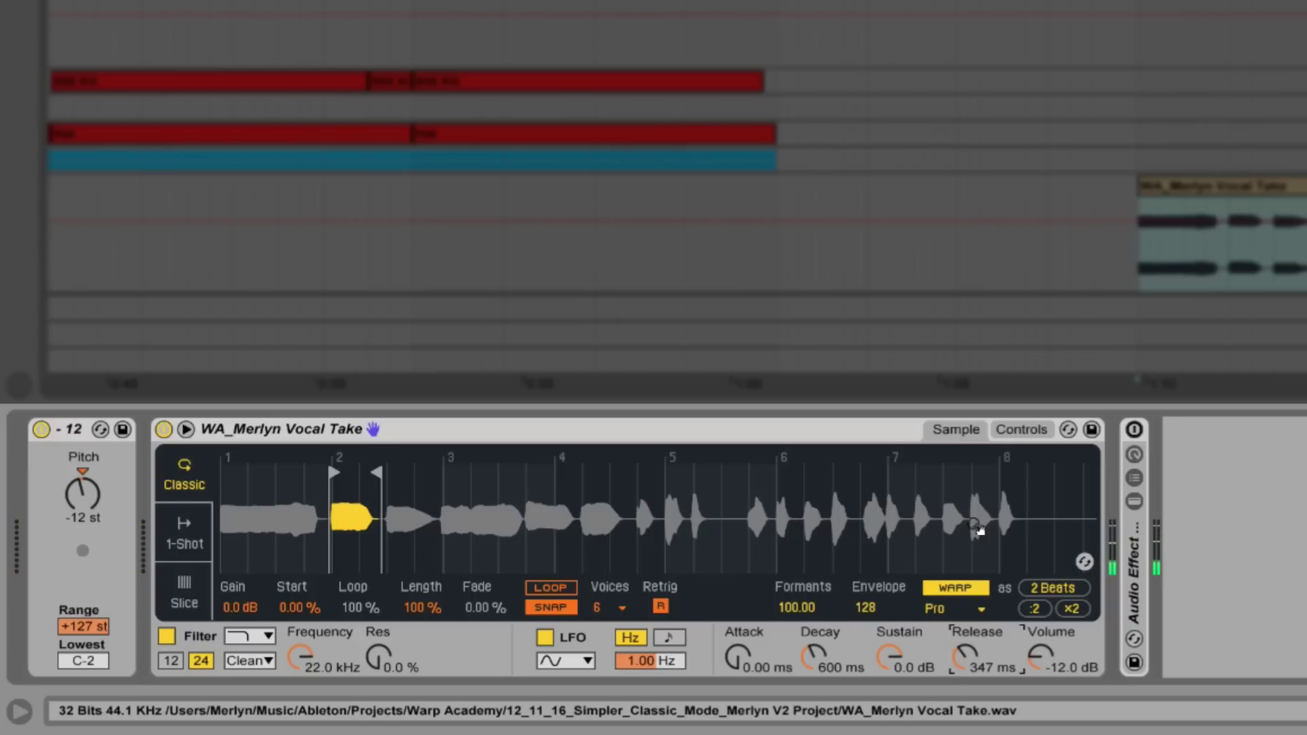
Step: Enable Simpler's pitch envelope with Amount +5 st and Decay 123 ms
left_click(1009, 430)
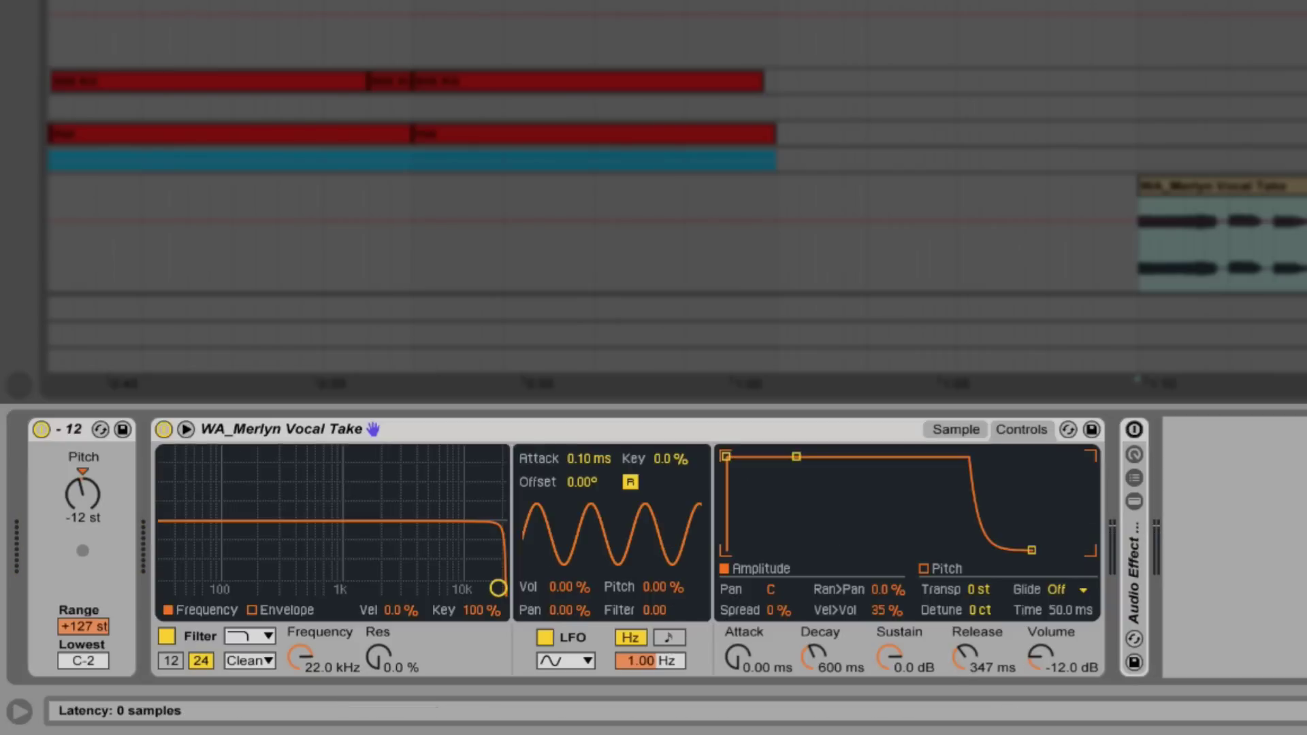
left_click(947, 569)
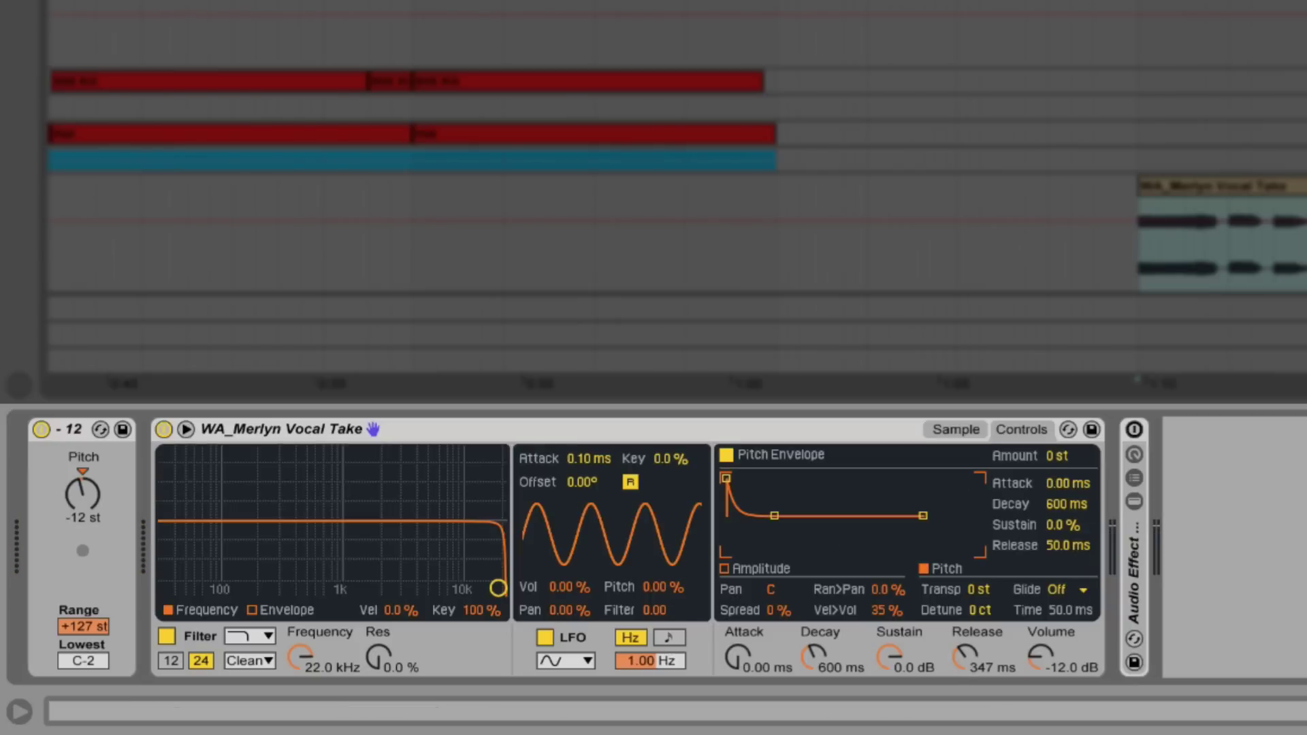
key("Up")
key("Up")
key("Up")
key("Up")
key("Up")
type("123")
key("Return")
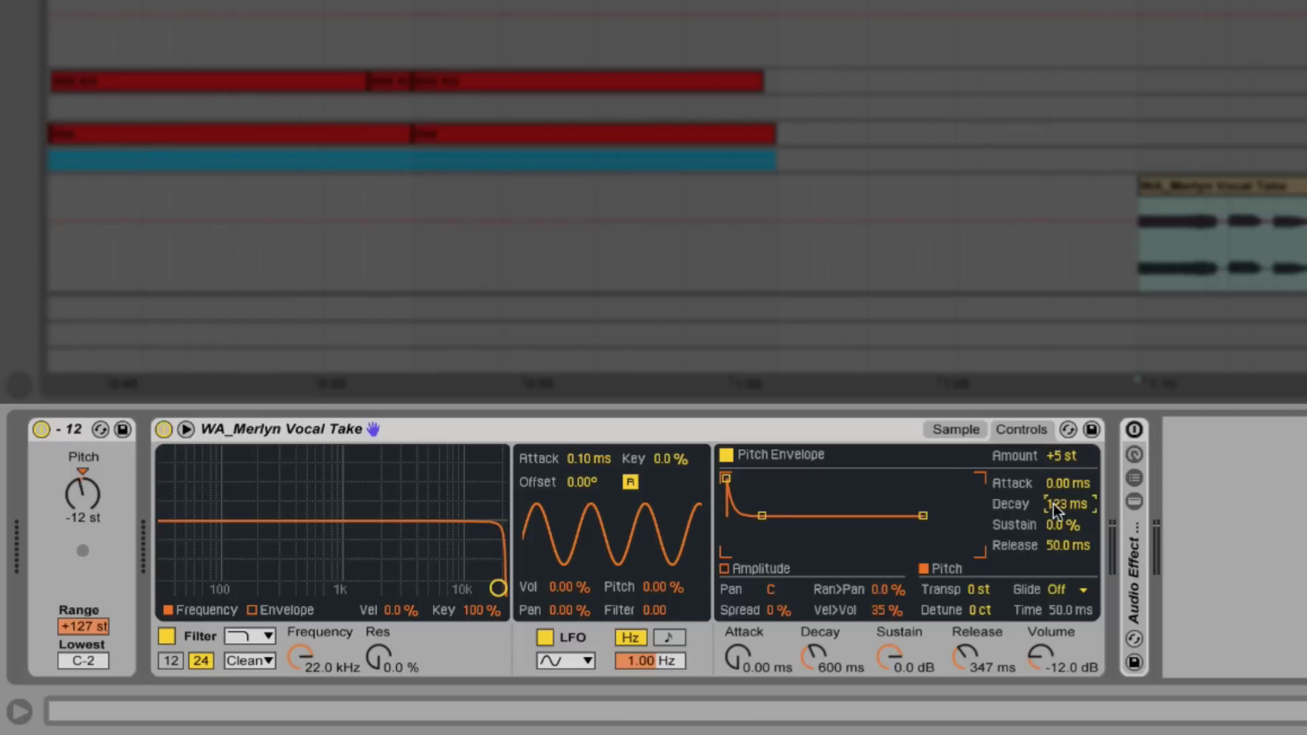
Step: Set the Simpler filter to high-pass at 150 Hz, PRD mode, with 14.5 dB Drive
left_click(258, 638)
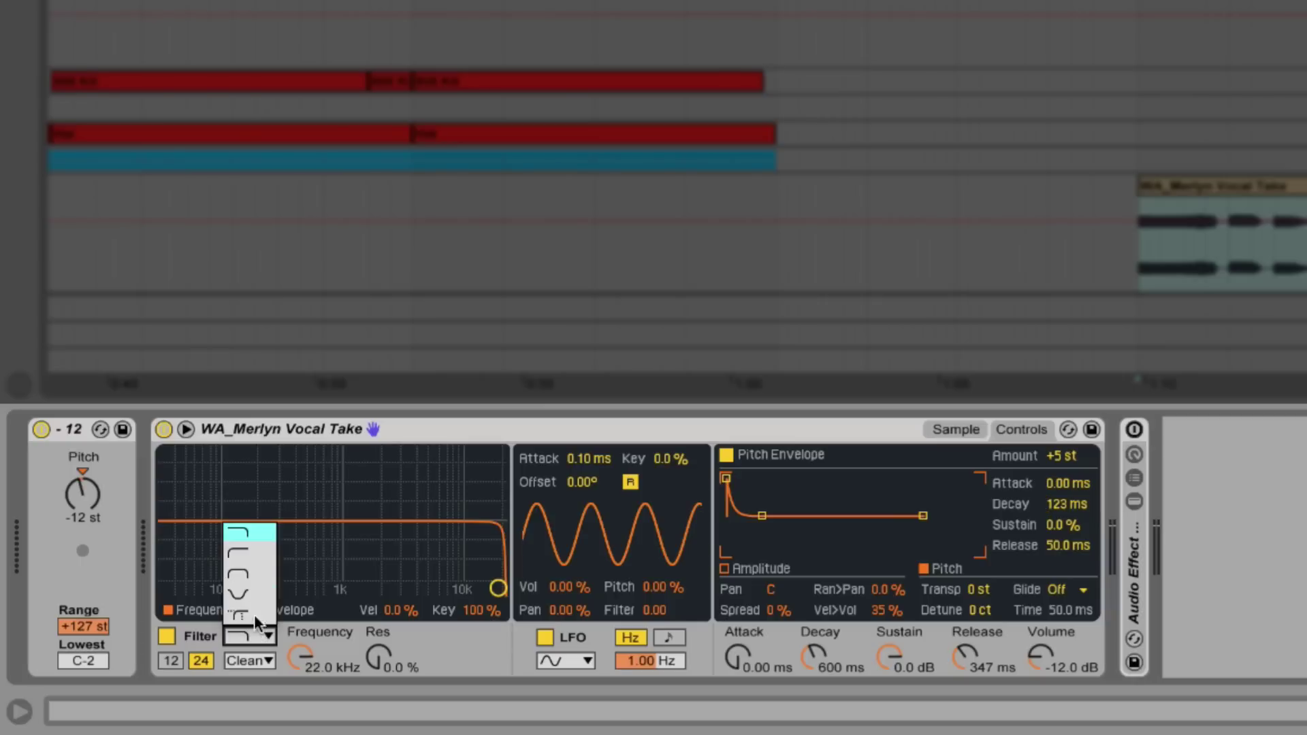
left_click(252, 550)
left_click_drag(301, 655, 301, 659)
type("15")
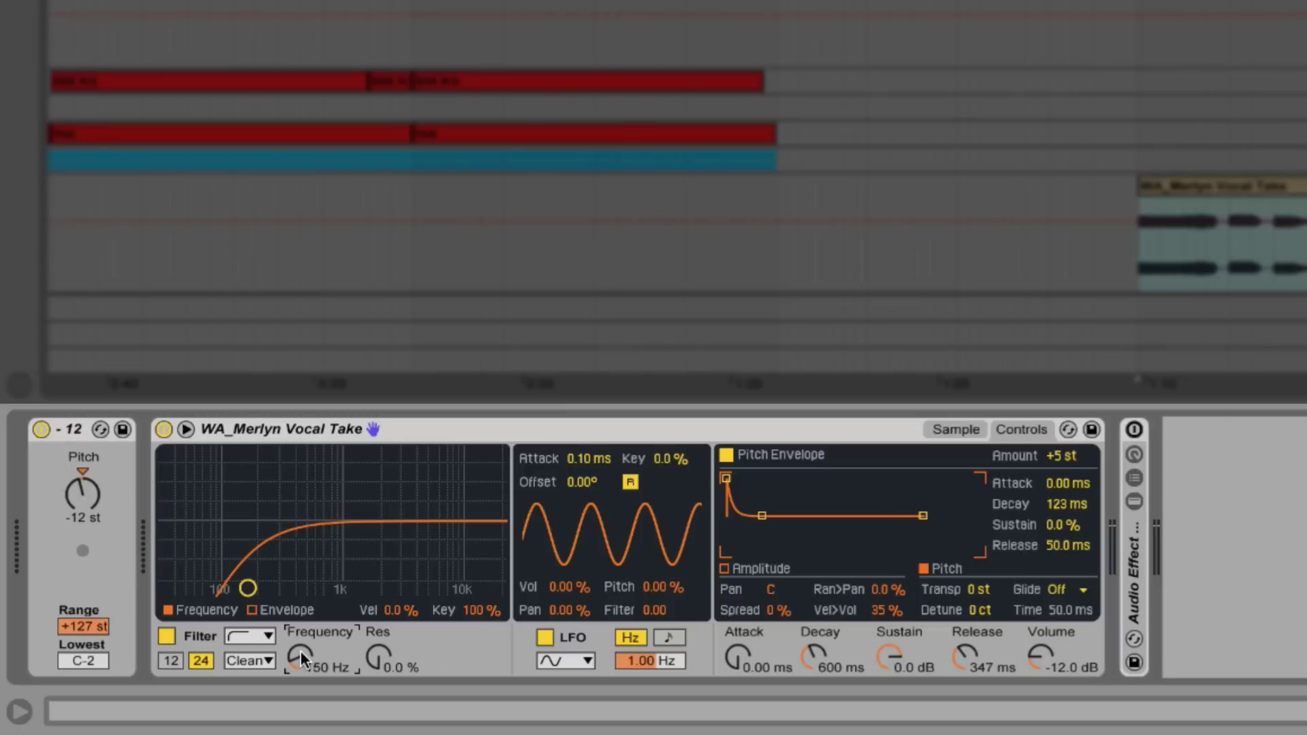
left_click(246, 661)
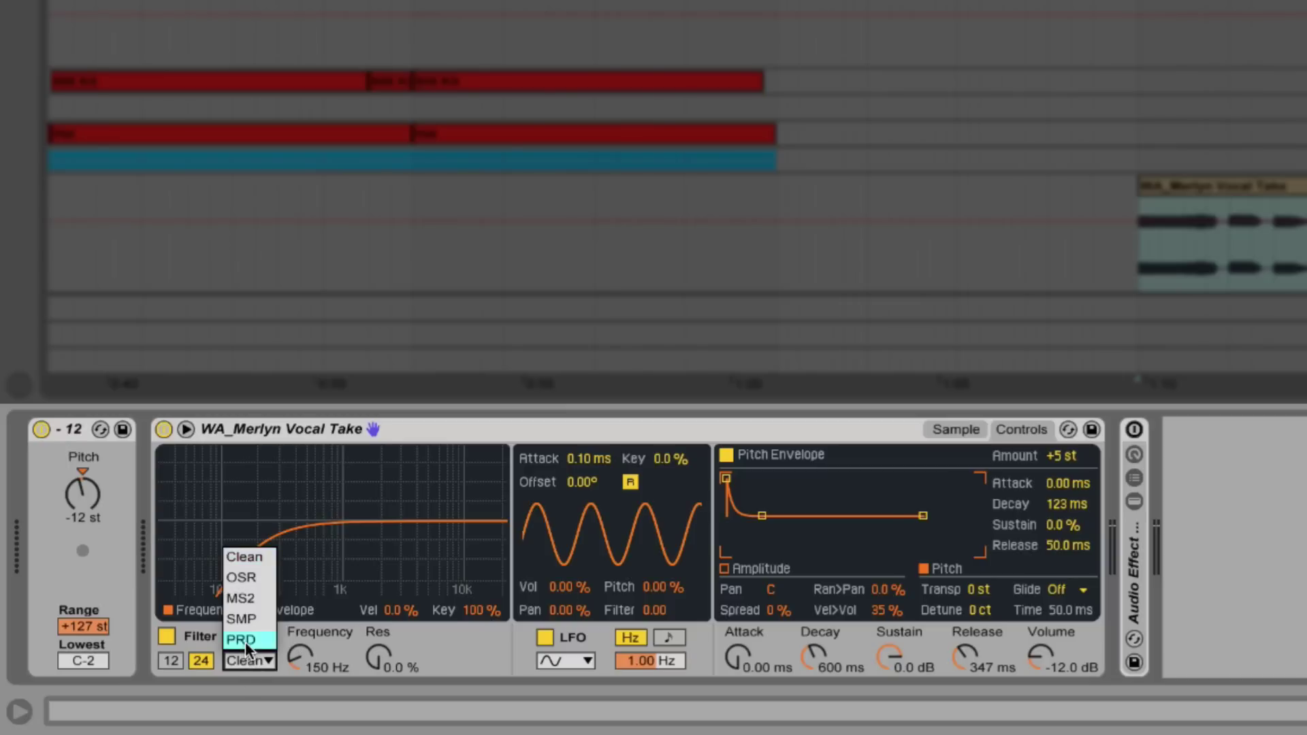
left_click(245, 640)
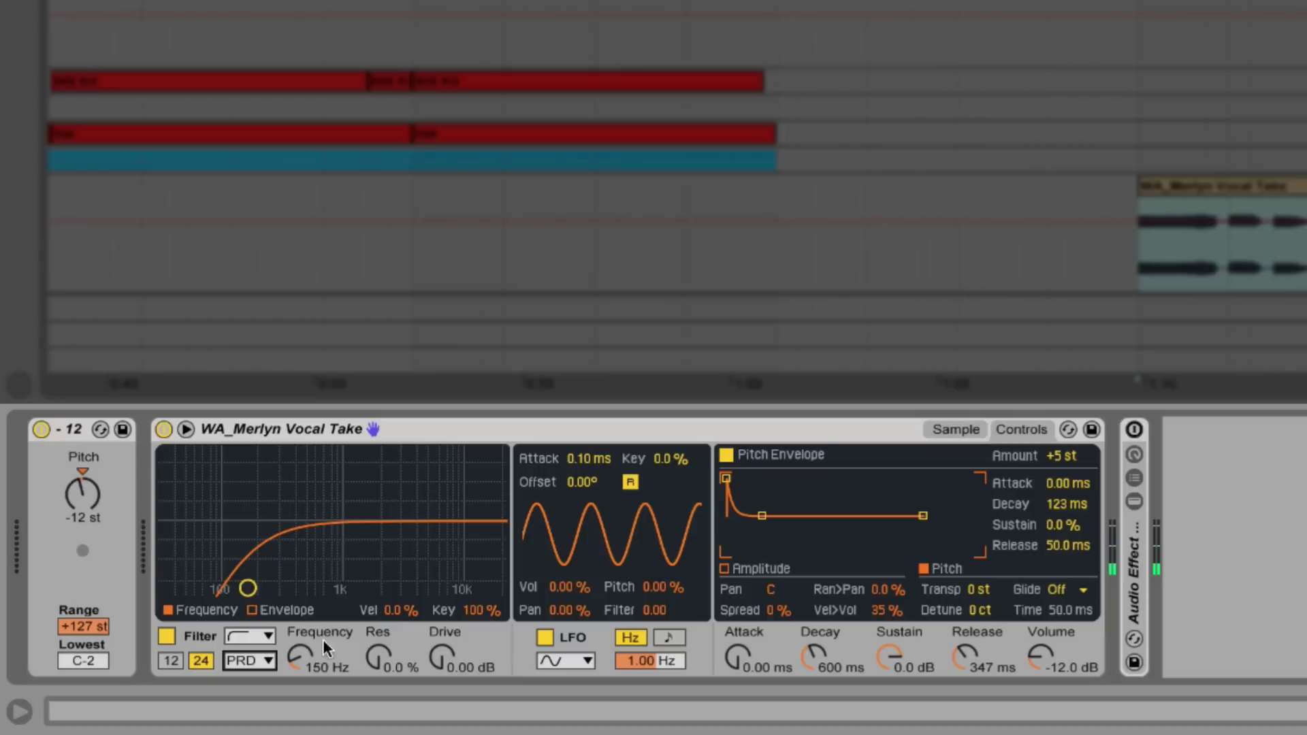
left_click_drag(441, 658, 441, 610)
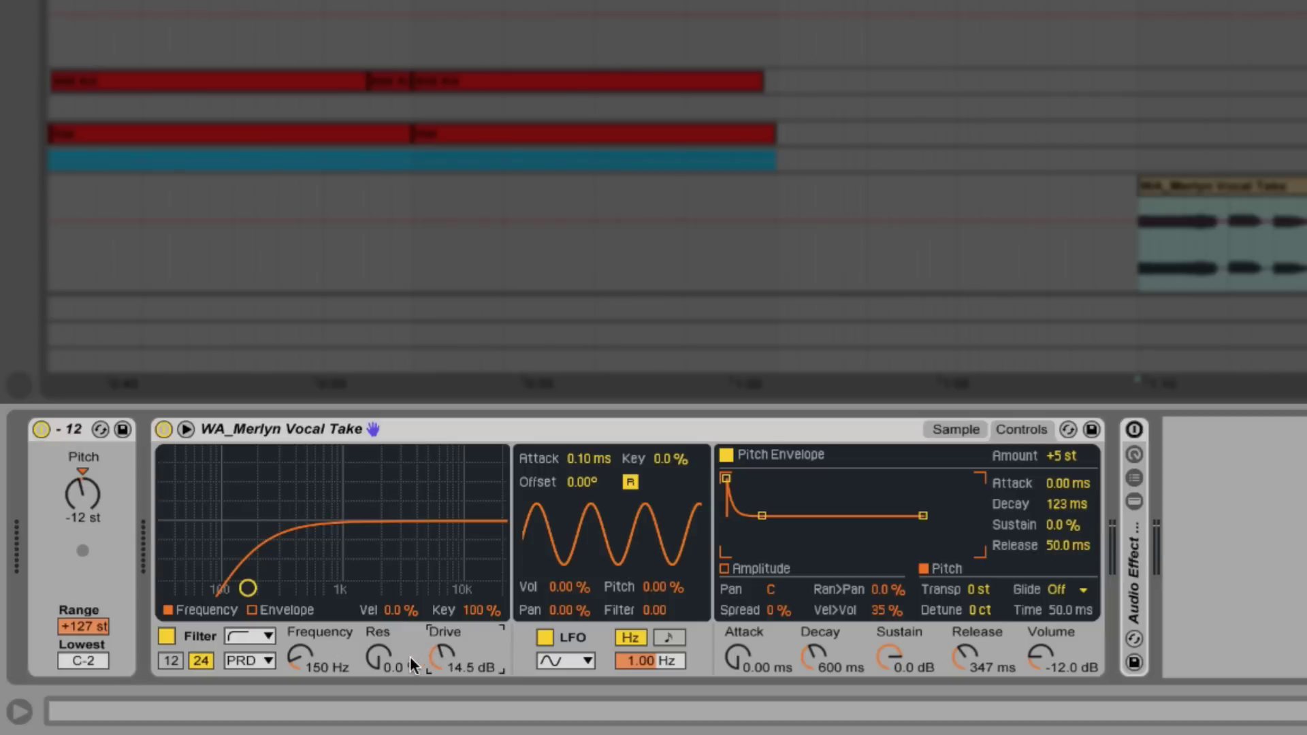
Step: Enable the filter envelope with Amount 72 and raise filter resonance to 70 %
left_click(251, 610)
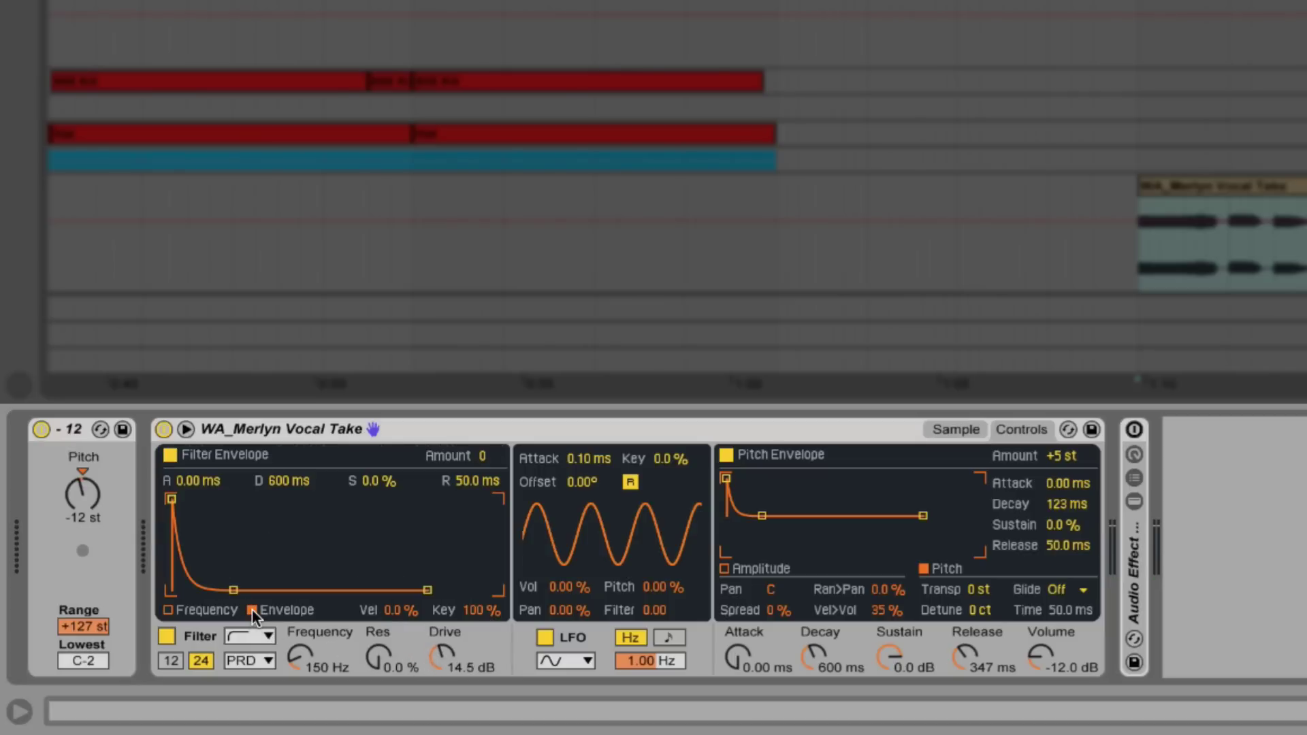
left_click_drag(473, 455, 474, 435)
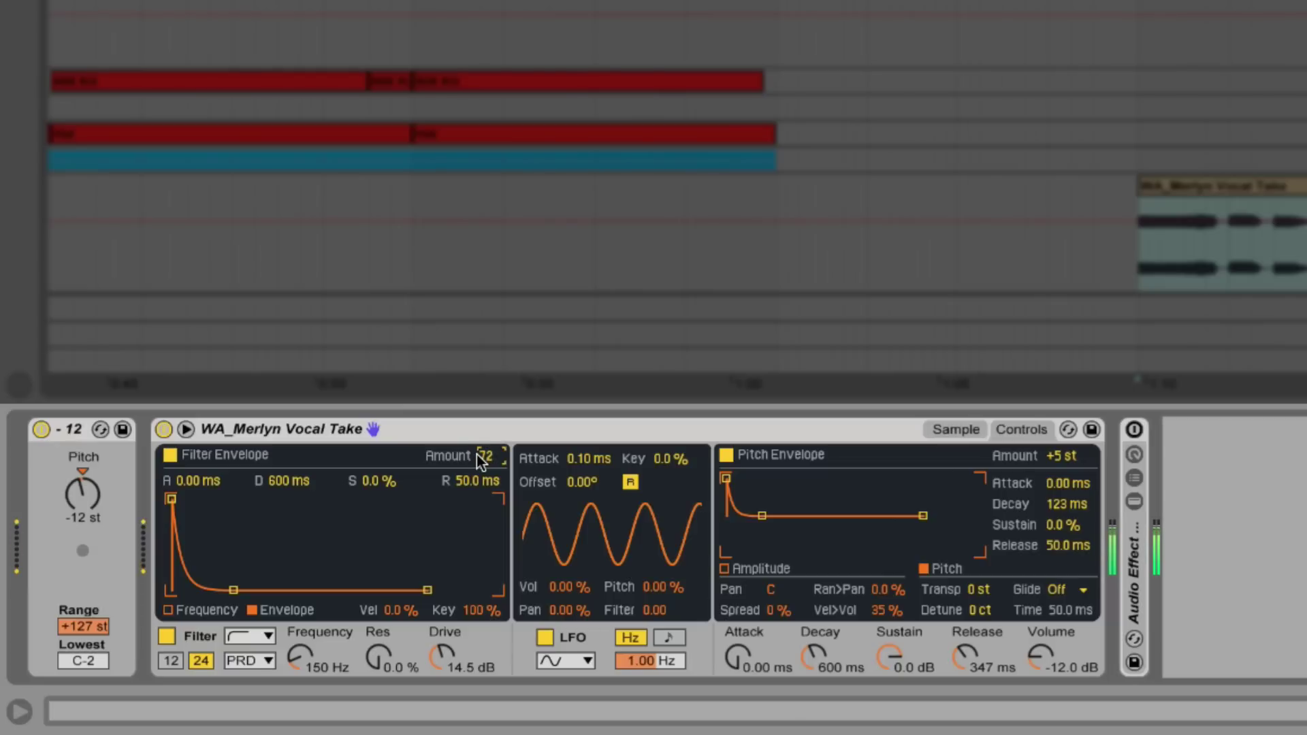
left_click_drag(378, 657, 378, 625)
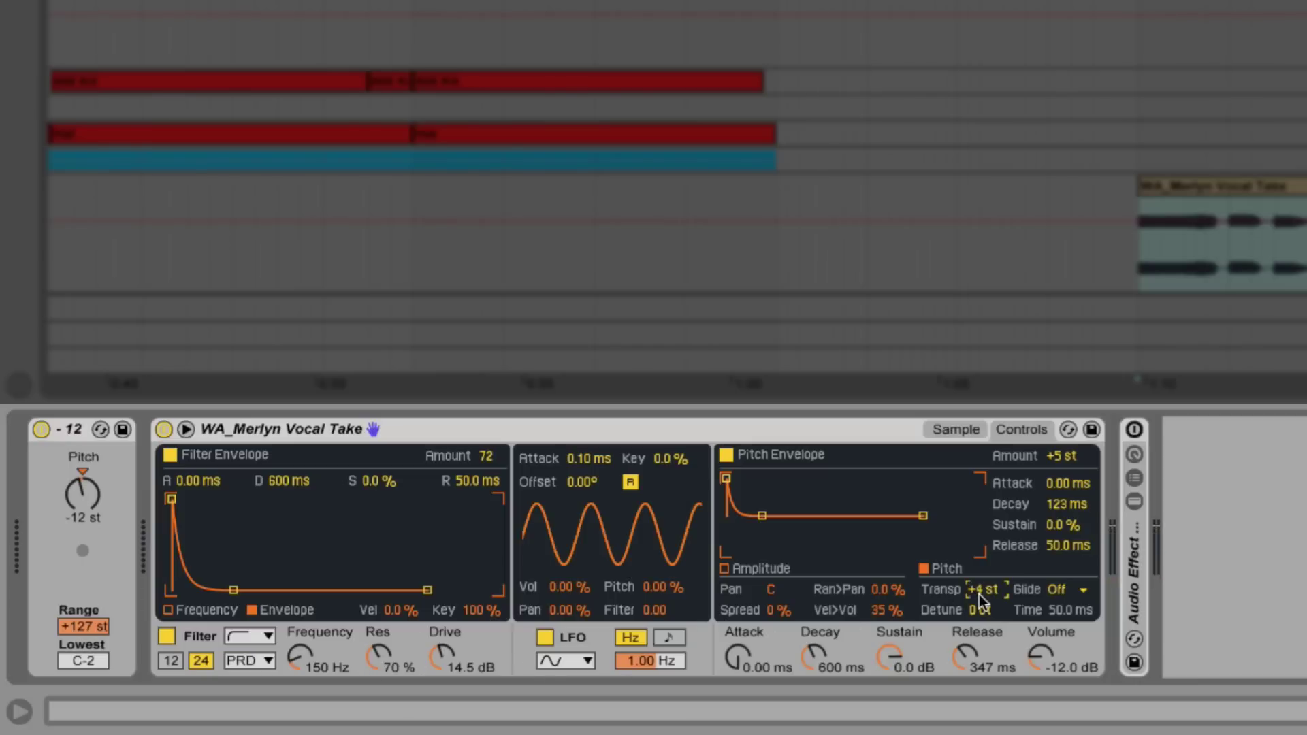
Step: Set Glide to Portamento with a 102 ms time
left_click(1060, 590)
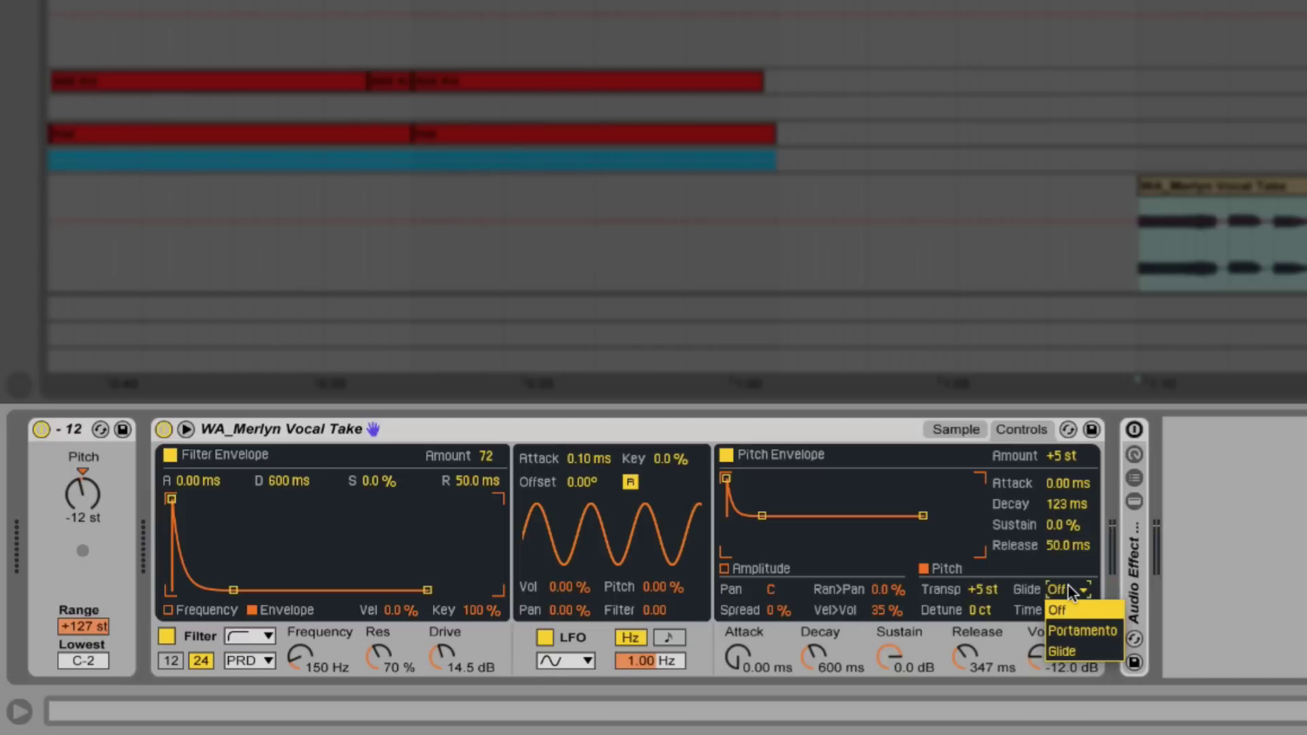
left_click(1079, 626)
left_click_drag(1068, 599, 1068, 576)
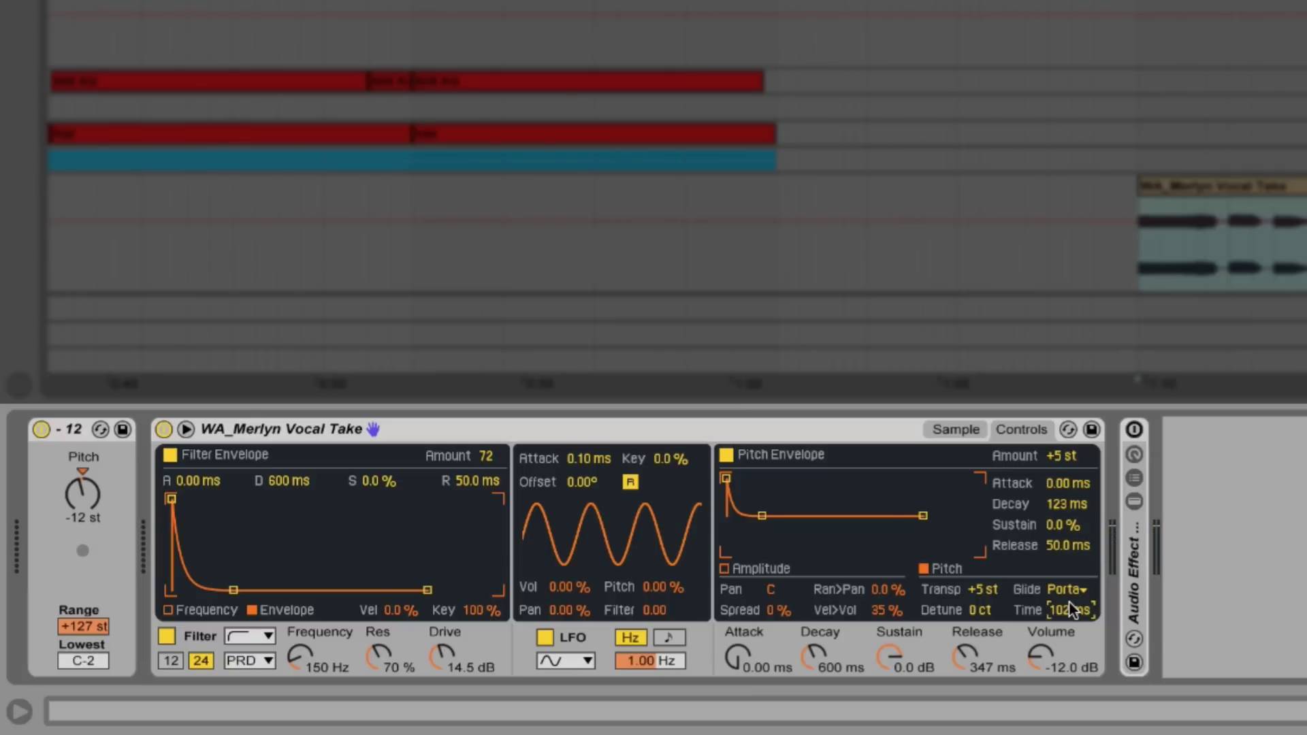
Step: Activate the Audio Effect Rack and stop playback to view bars 1–57
left_click(1138, 431)
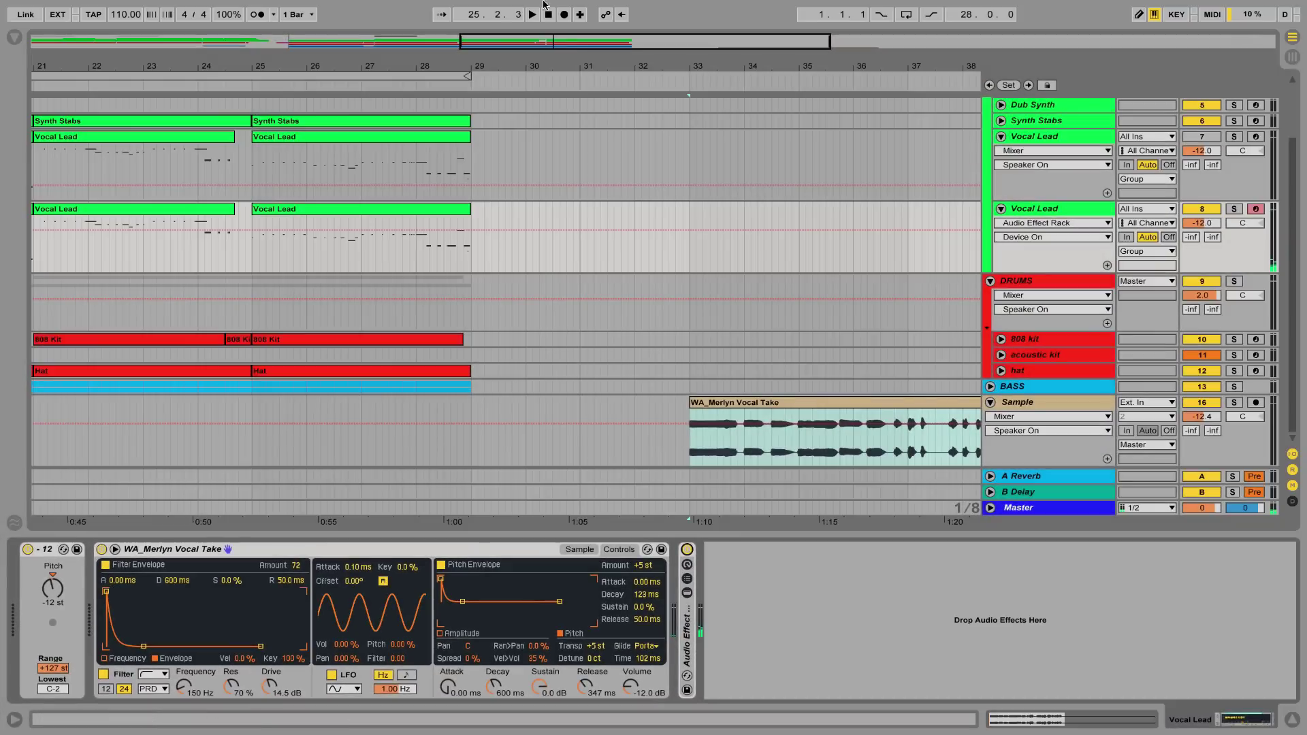
left_click(548, 15)
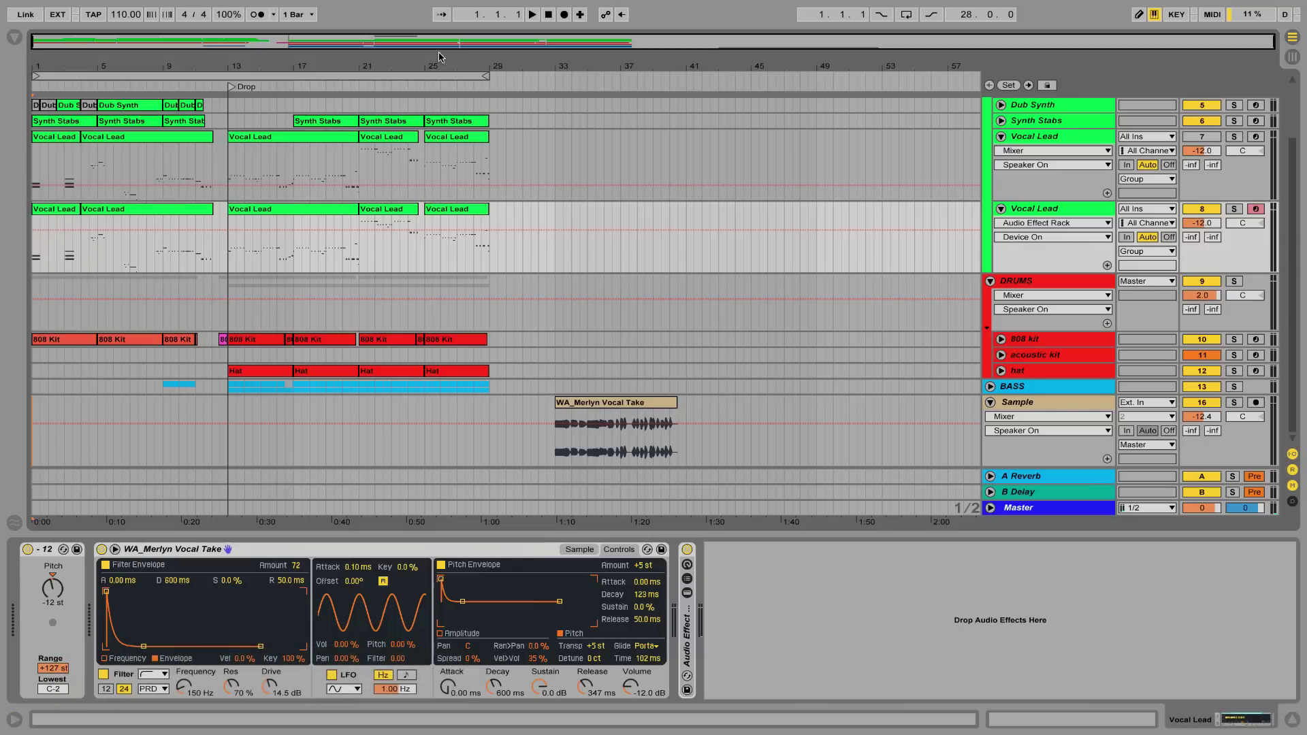
Step: Play the arrangement from bar 1 with the reworked vocal Simpler beside the original
left_click(533, 14)
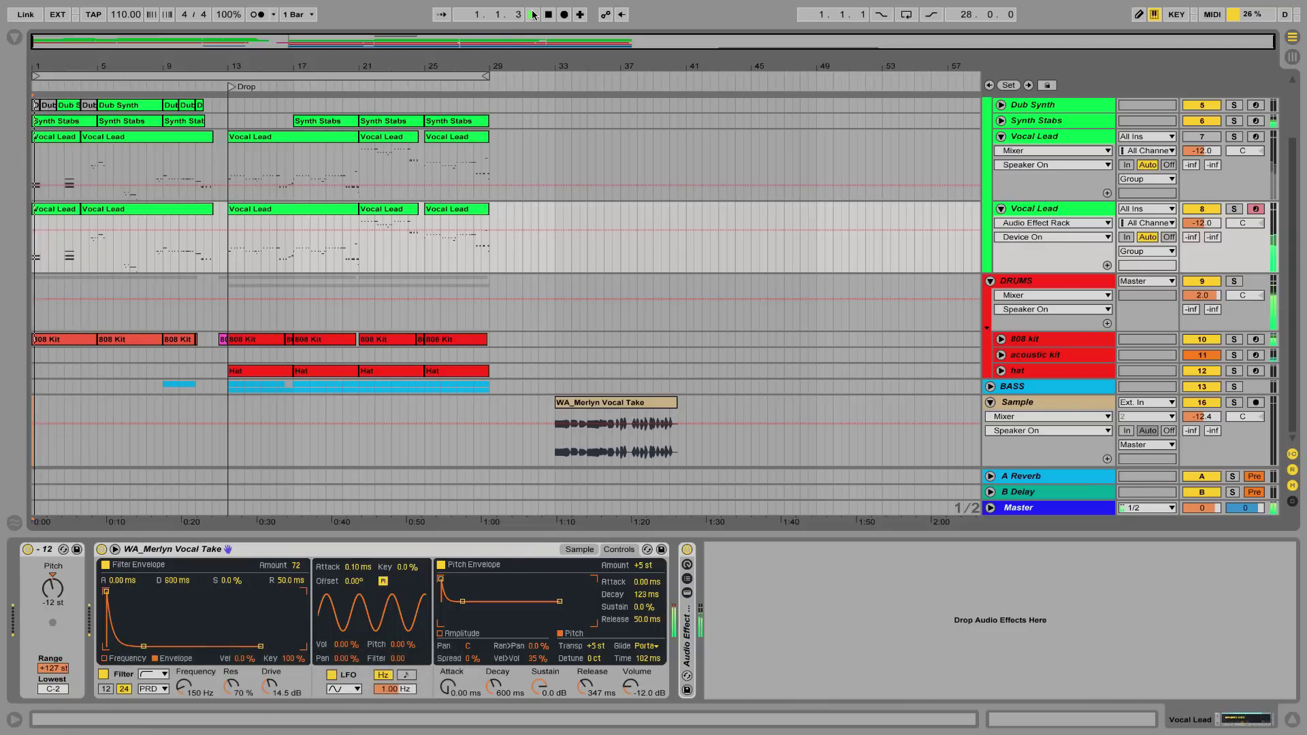